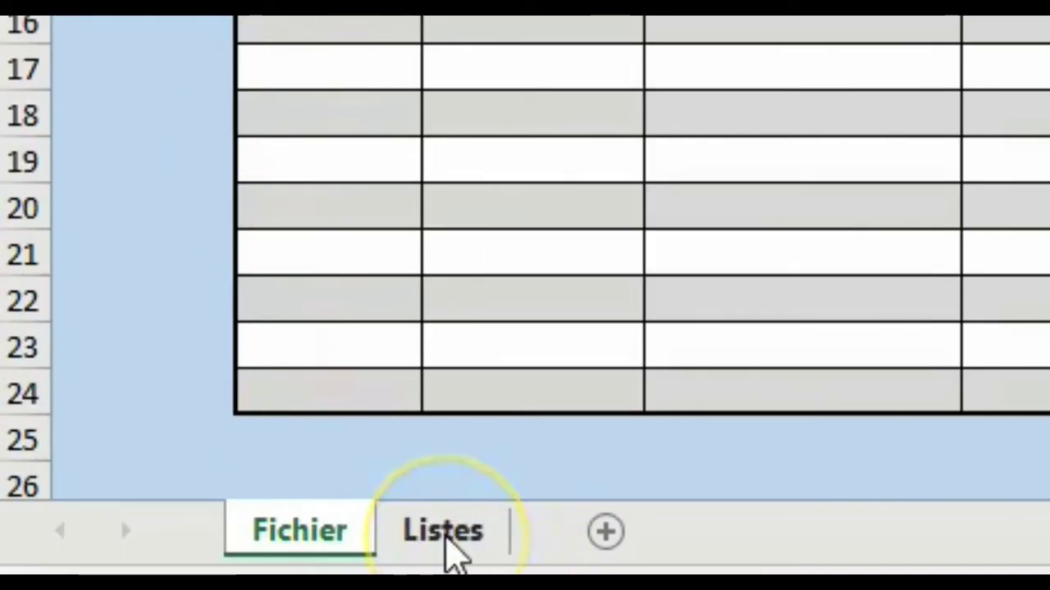
# Step: Review the INTERVENTIONS list on the Listes sheet, then return to the Fichier sheet
pyautogui.click(447, 531)
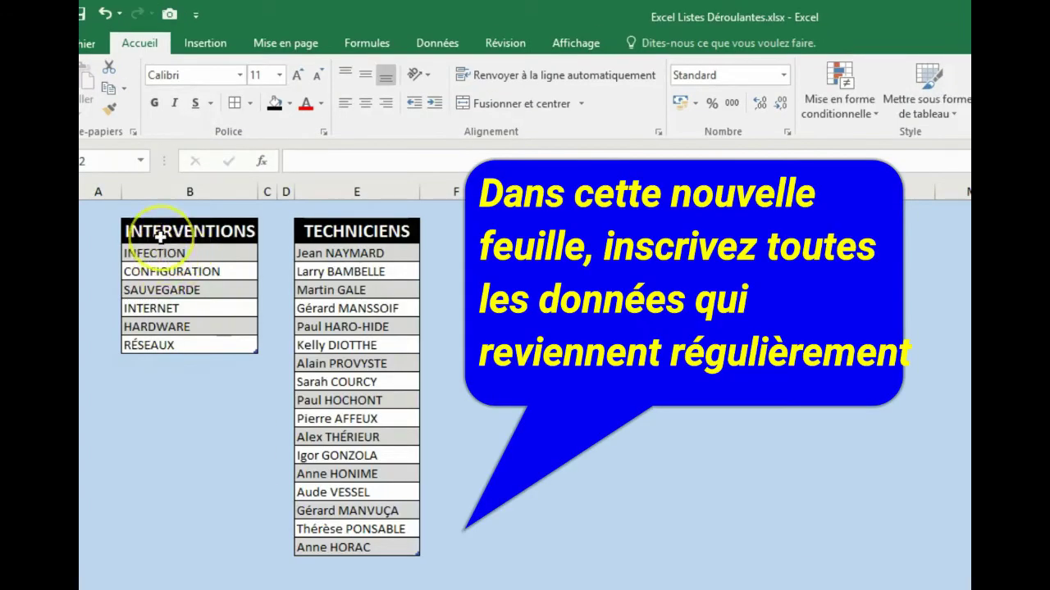
pyautogui.moveTo(155, 254); pyautogui.dragTo(149, 353)
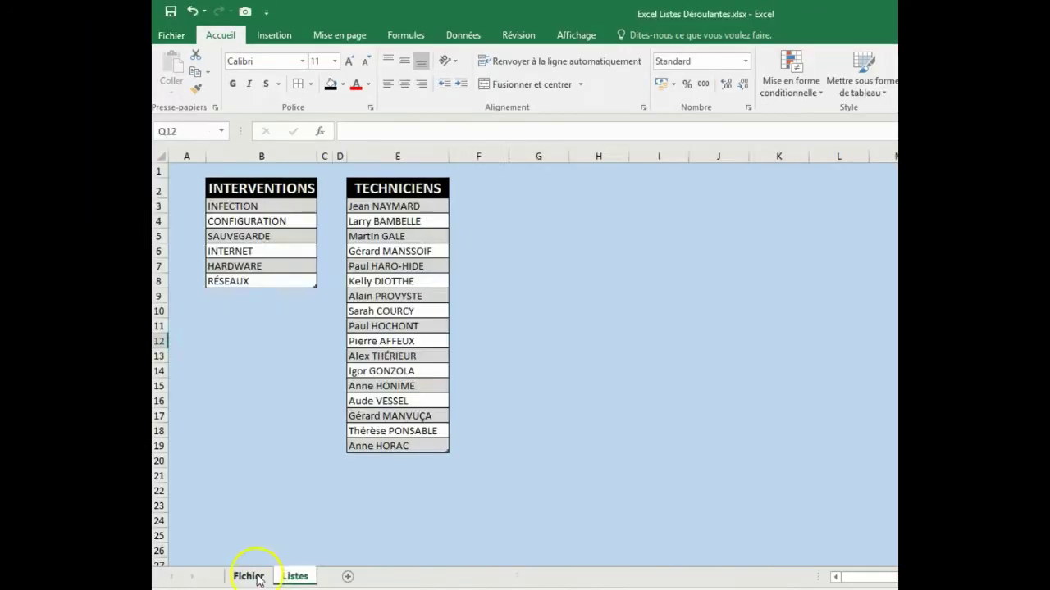
pyautogui.click(249, 576)
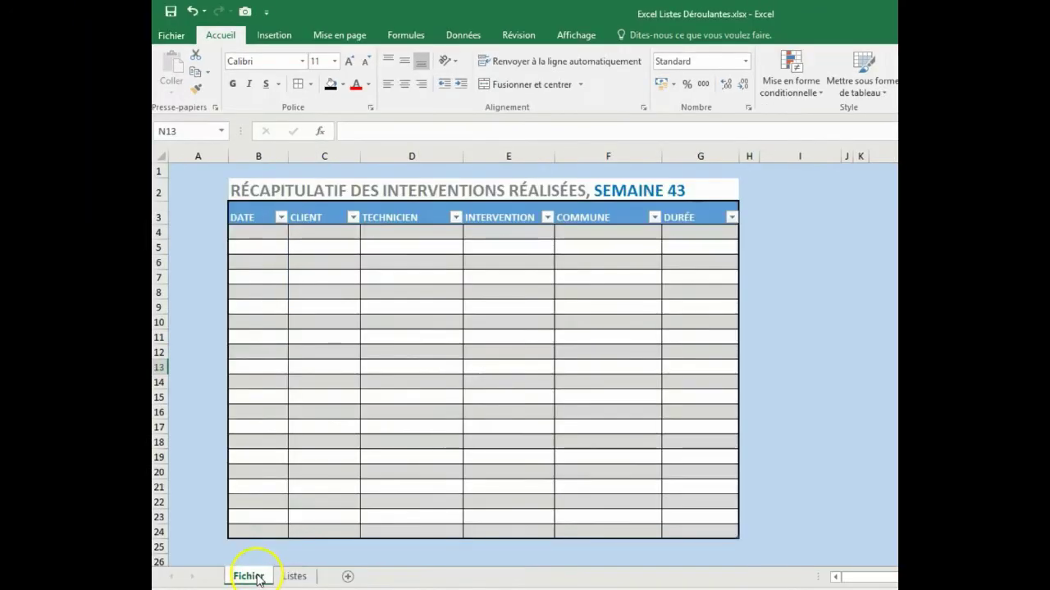
# Step: Select the empty TECHNICIEN cells D4:D24 and bring up the Données tools
pyautogui.moveTo(380, 366); pyautogui.dragTo(384, 428)
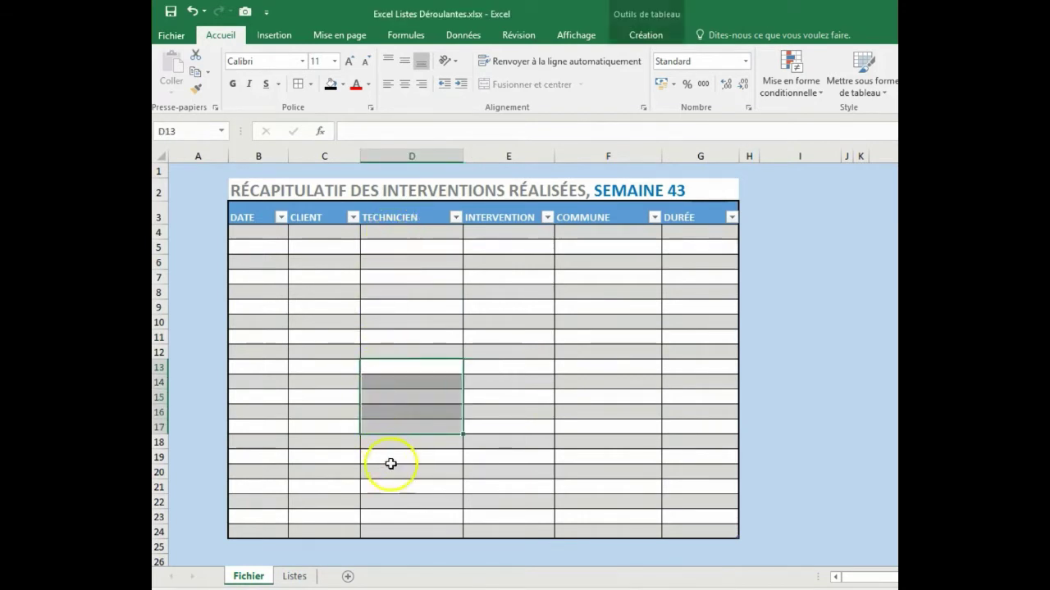
pyautogui.click(407, 156)
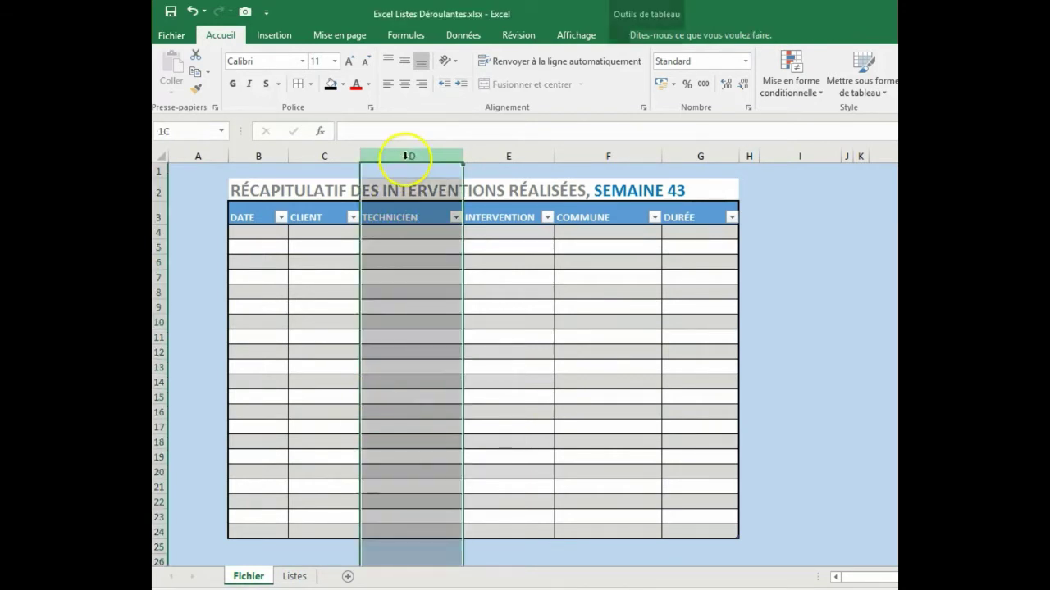
pyautogui.click(398, 219)
pyautogui.moveTo(392, 235); pyautogui.dragTo(389, 527)
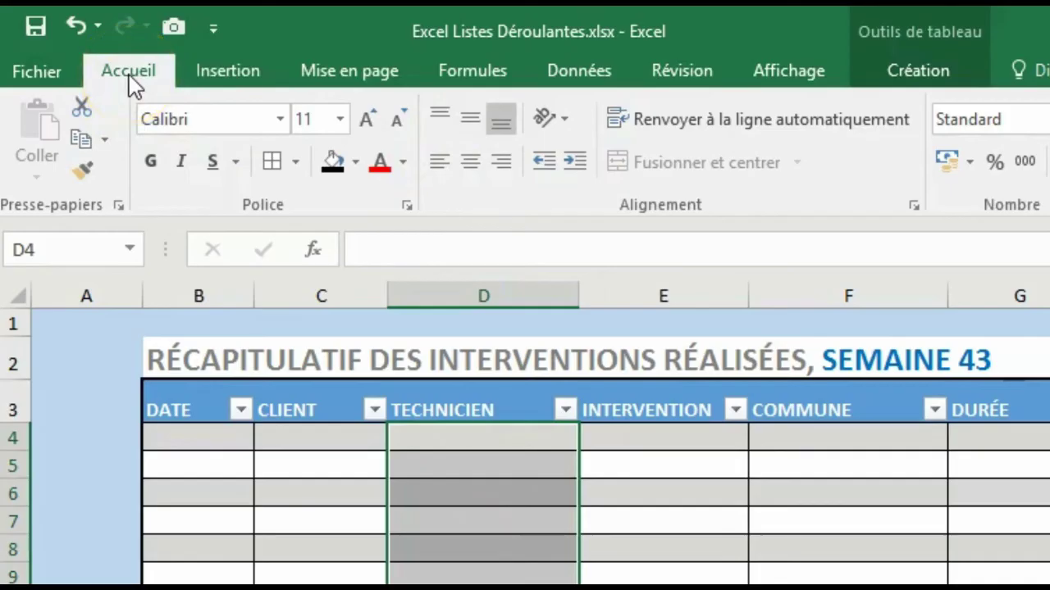
pyautogui.click(465, 73)
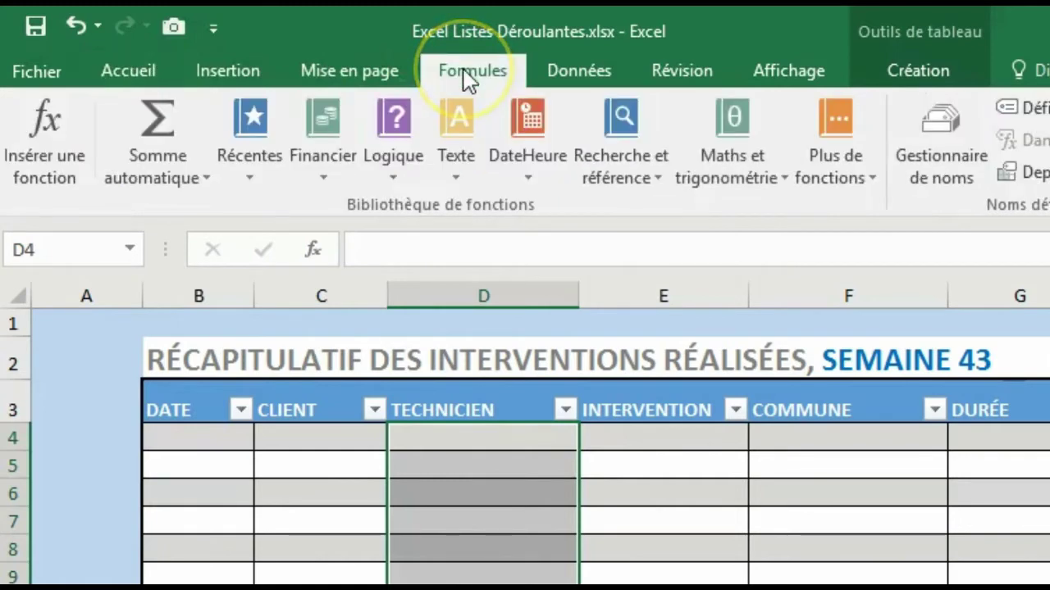
pyautogui.click(542, 77)
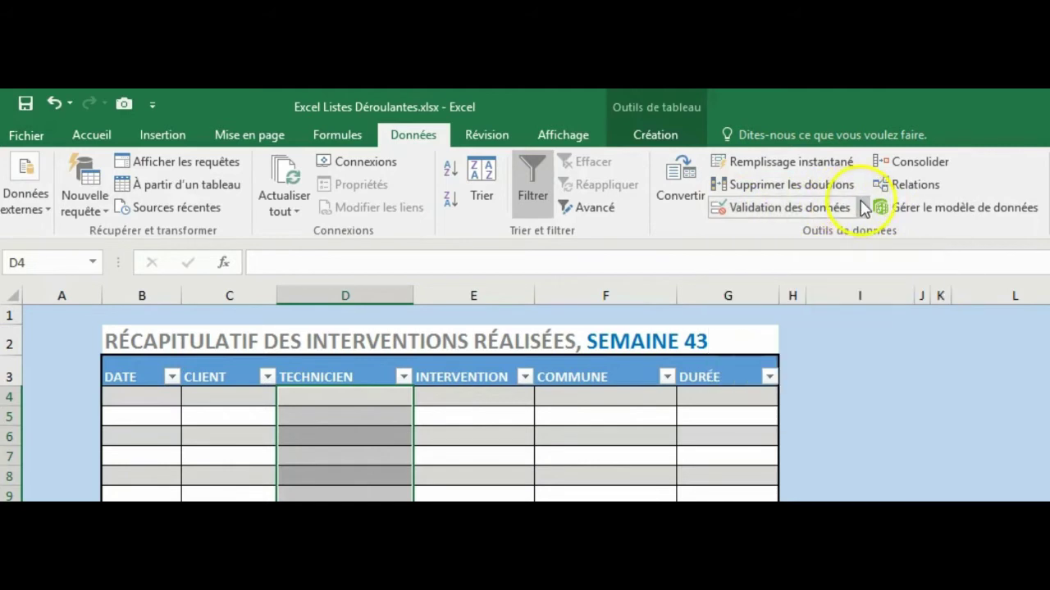
# Step: Give D4:D24 a Liste validation sourced from the technician names at Listes!$E$3:$E$19
pyautogui.click(862, 212)
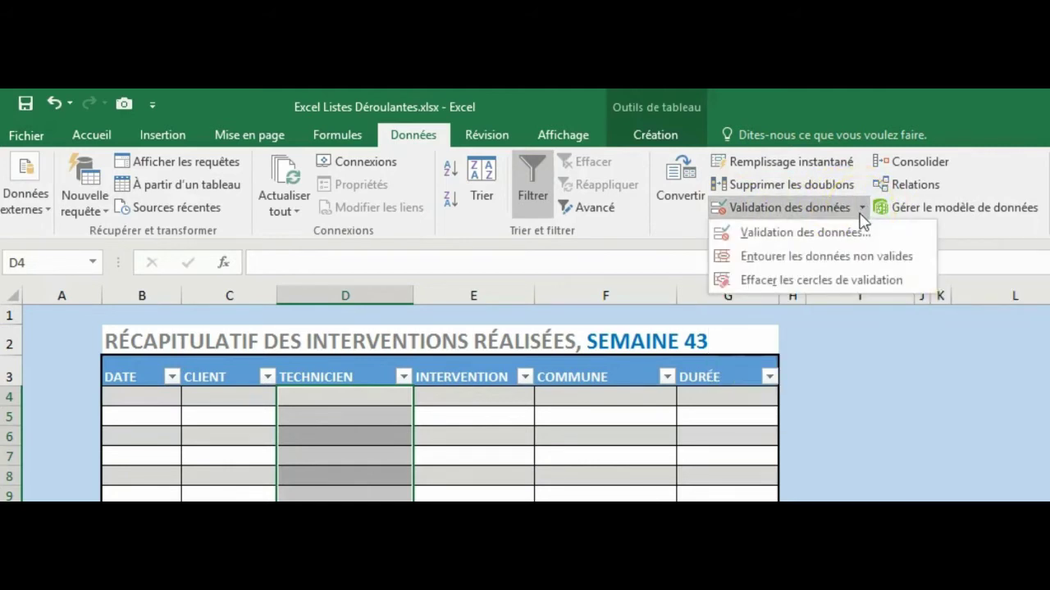
pyautogui.click(859, 235)
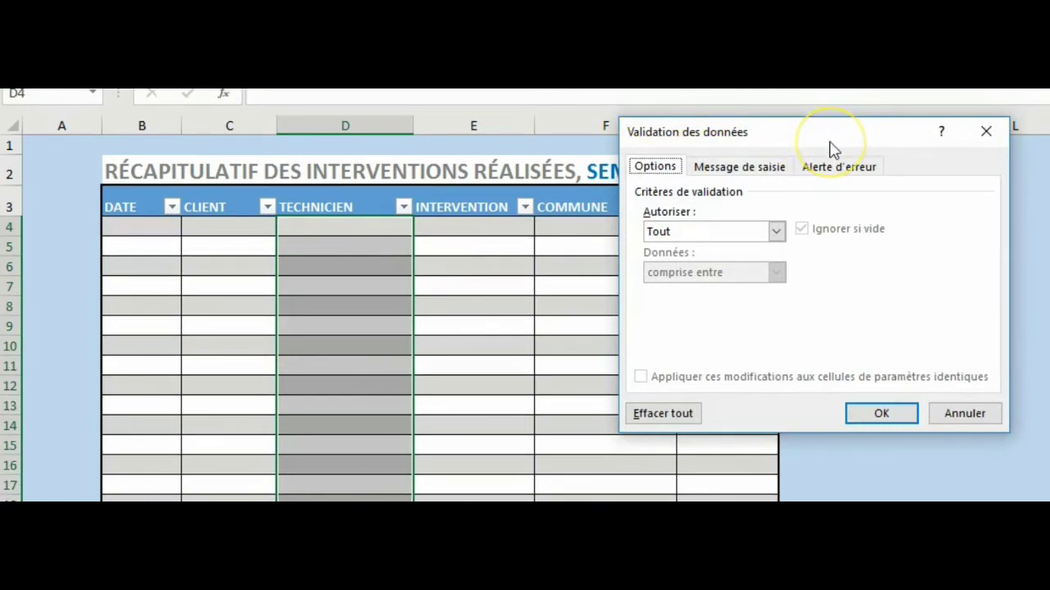
pyautogui.click(776, 233)
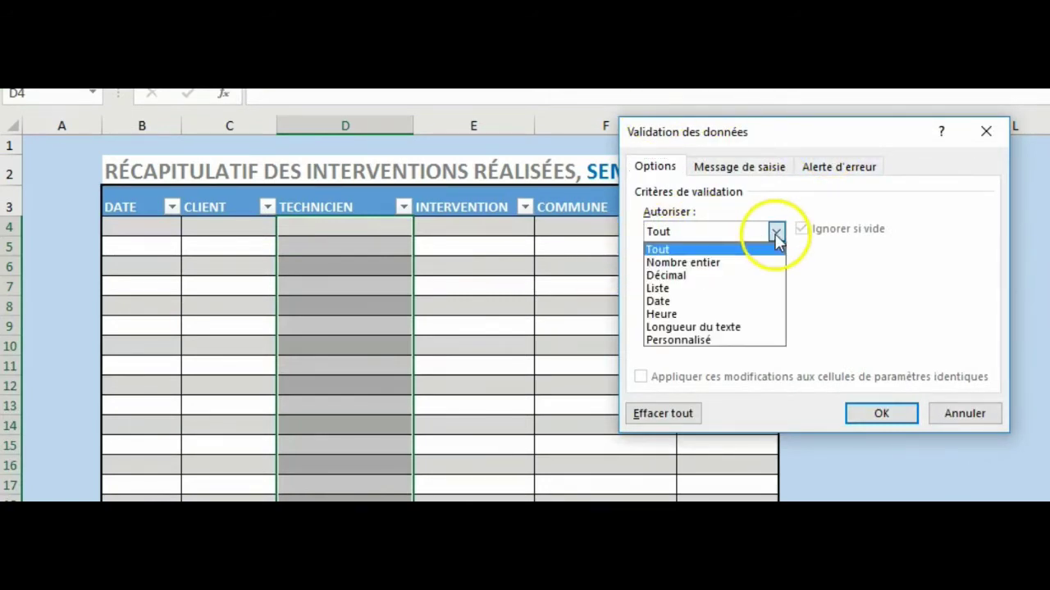
pyautogui.click(684, 302)
pyautogui.click(667, 316)
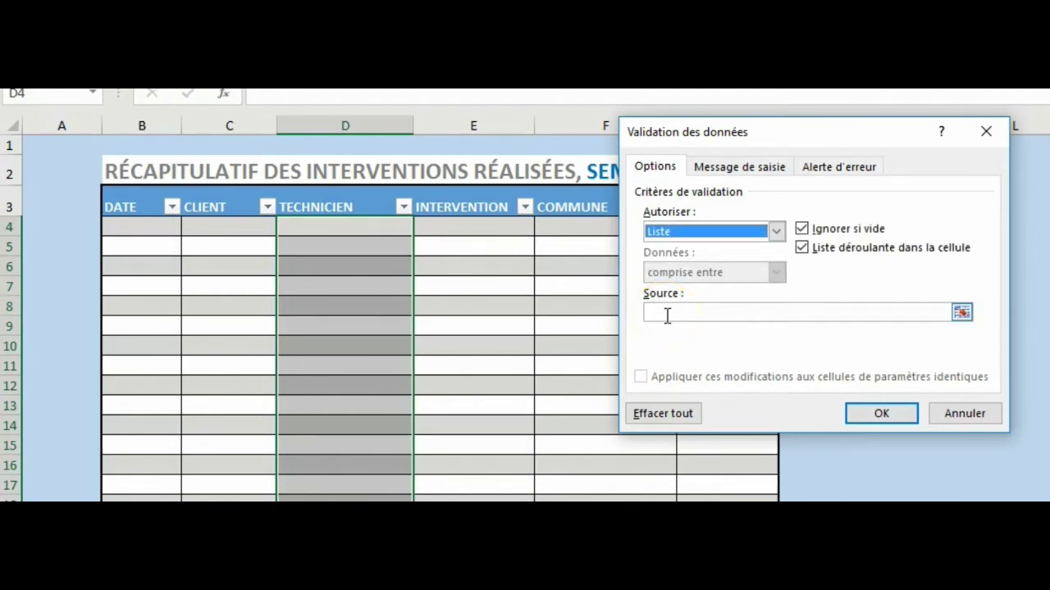
pyautogui.click(657, 313)
pyautogui.click(657, 313)
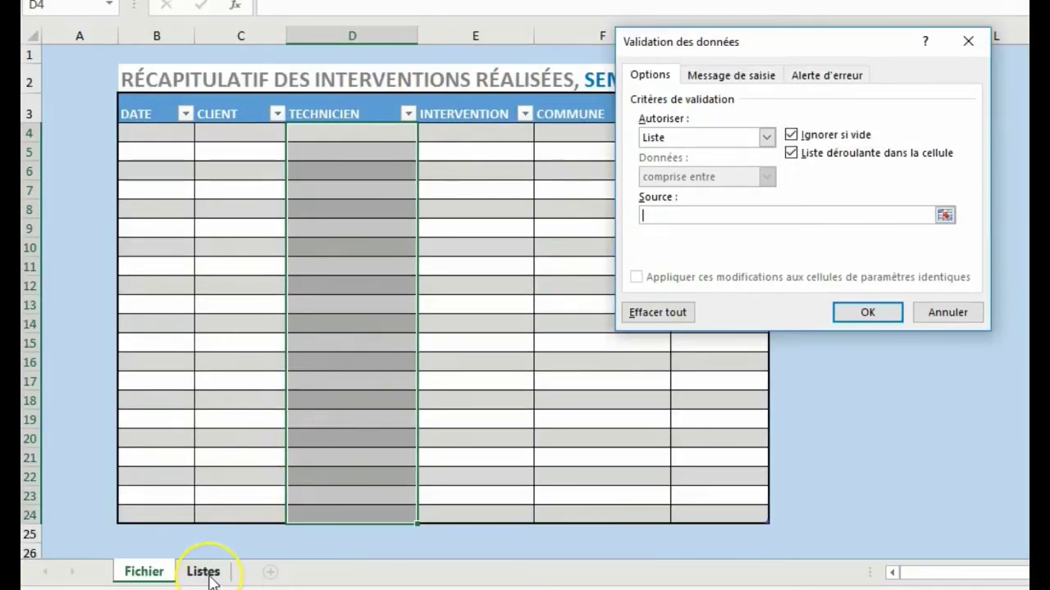
pyautogui.click(207, 577)
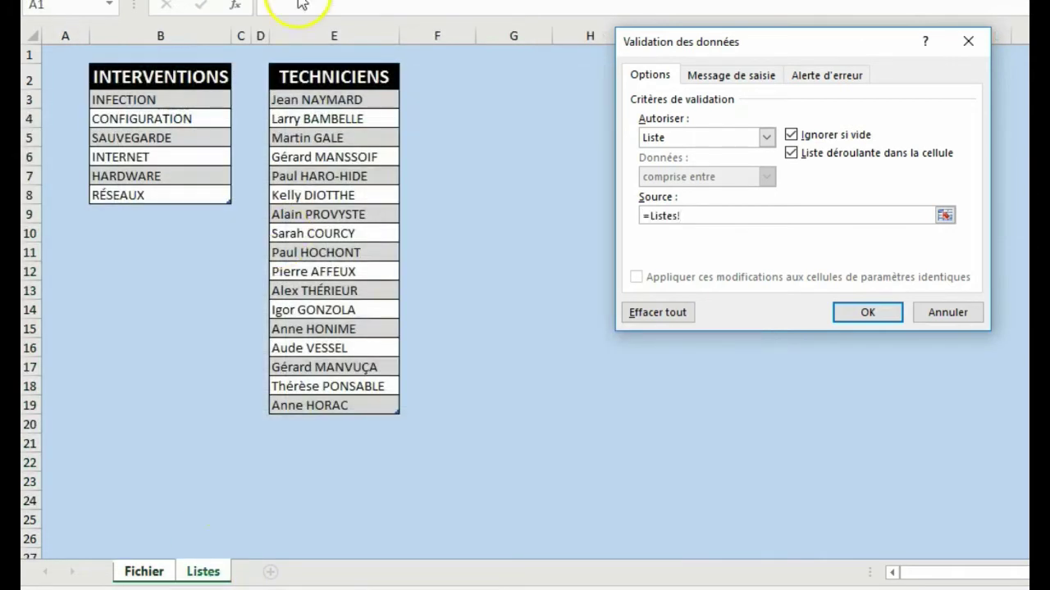
pyautogui.moveTo(297, 100); pyautogui.dragTo(289, 402)
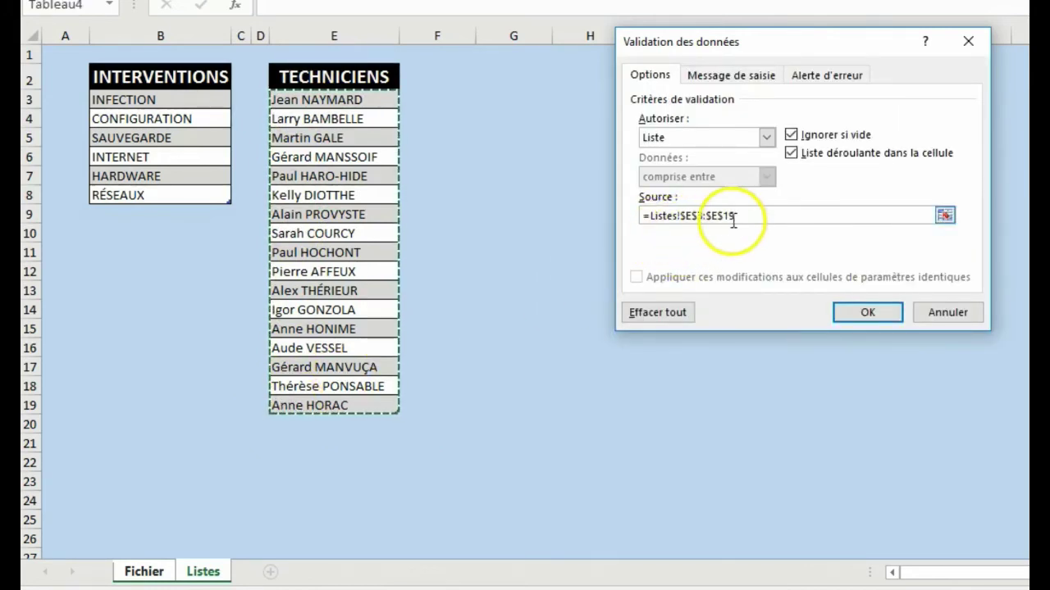
pyautogui.click(864, 316)
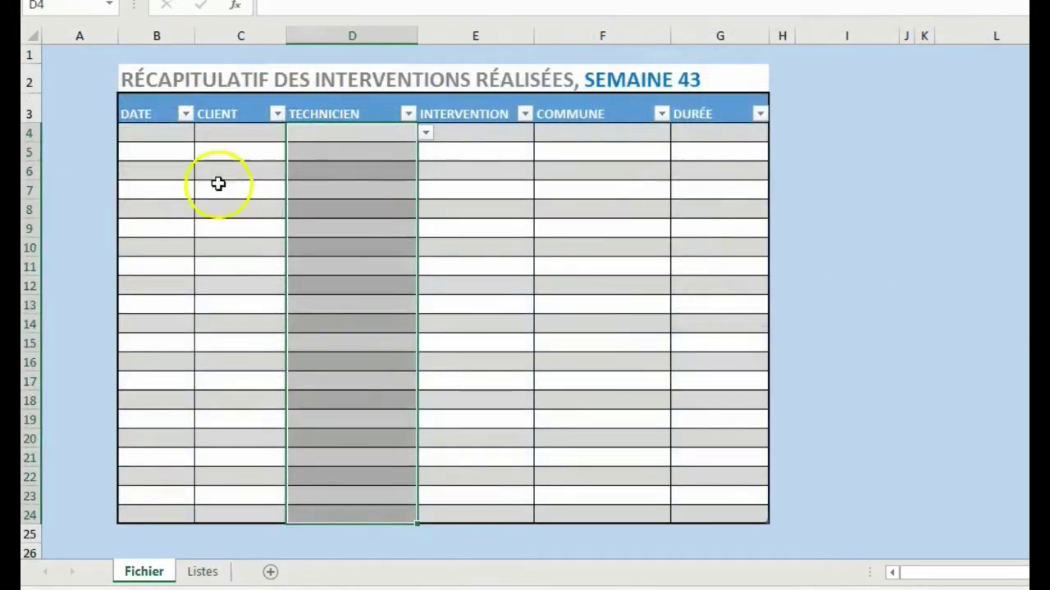
pyautogui.click(858, 228)
# Step: Check that D4, D8 and D12 offer the drop-down, then pick a technician for D12
pyautogui.click(366, 138)
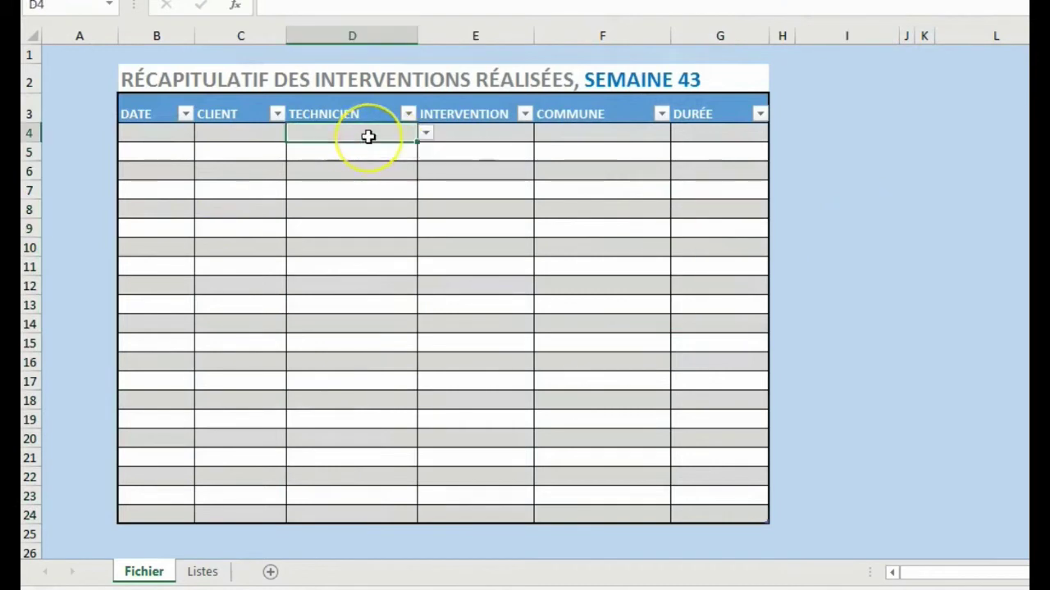
pyautogui.click(349, 210)
pyautogui.click(336, 287)
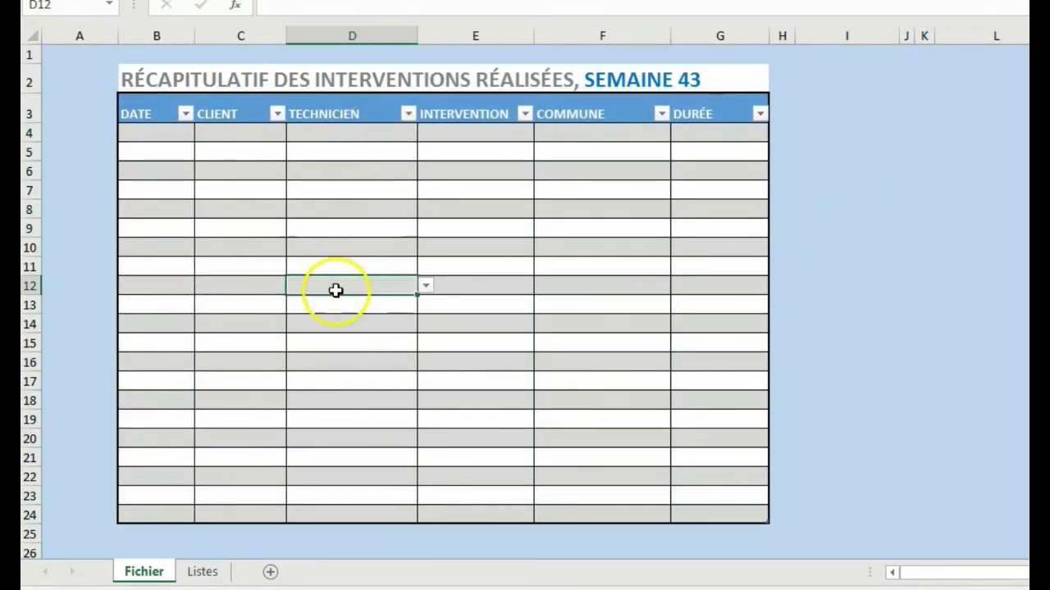
pyautogui.click(279, 287)
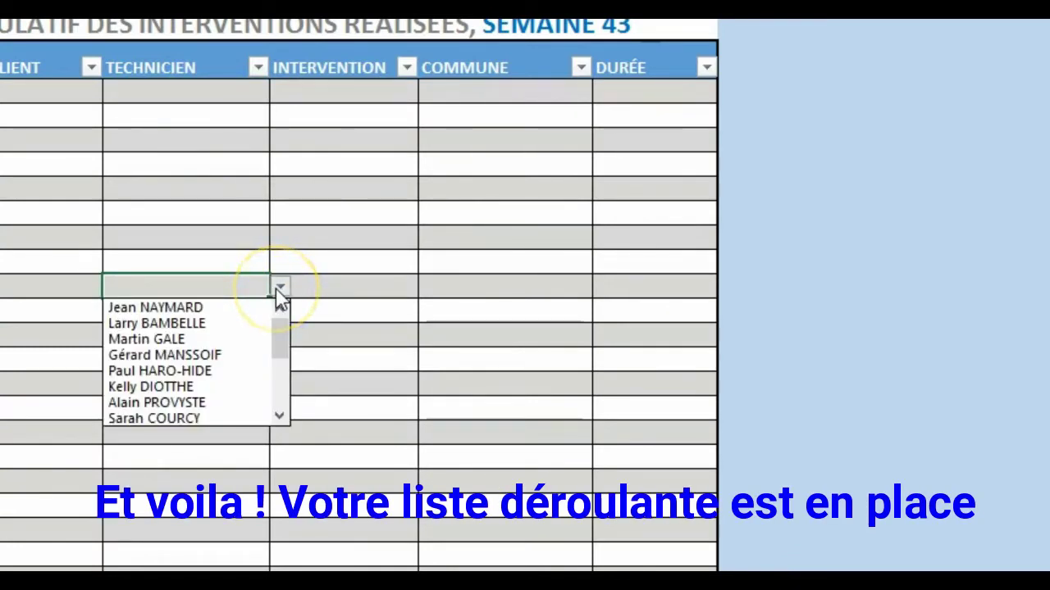
pyautogui.moveTo(278, 356); pyautogui.dragTo(300, 321)
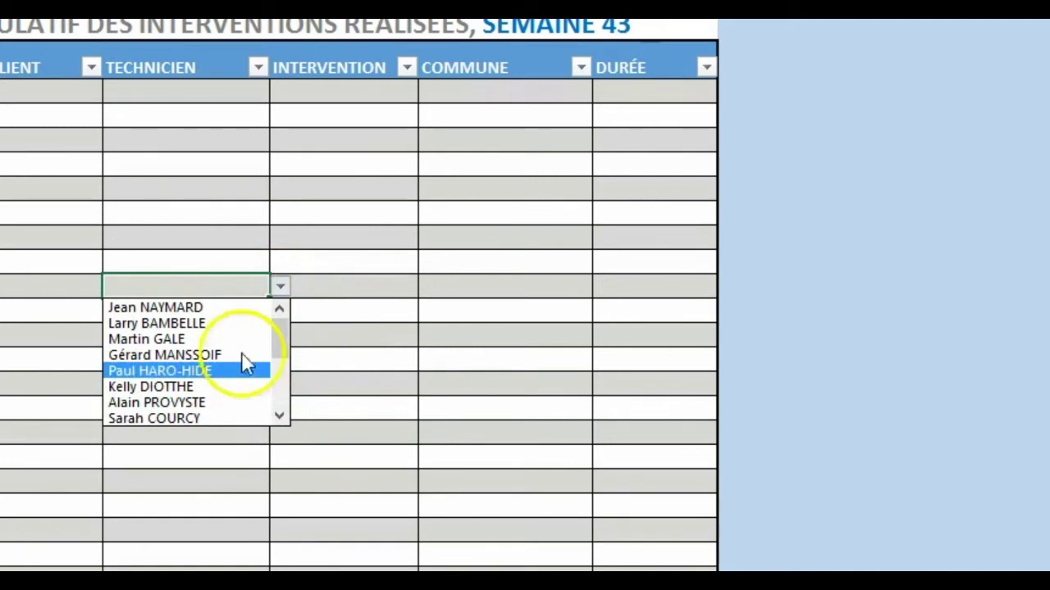
pyautogui.click(164, 355)
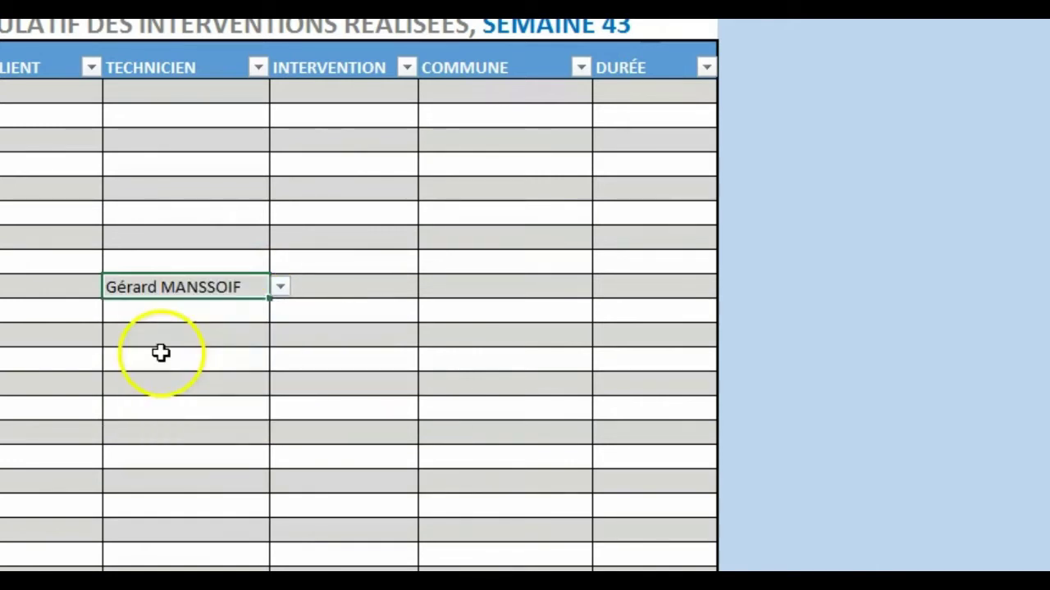
# Step: Pick technicians from the drop-down for two more TECHNICIEN cells further down
pyautogui.click(180, 387)
pyautogui.click(279, 387)
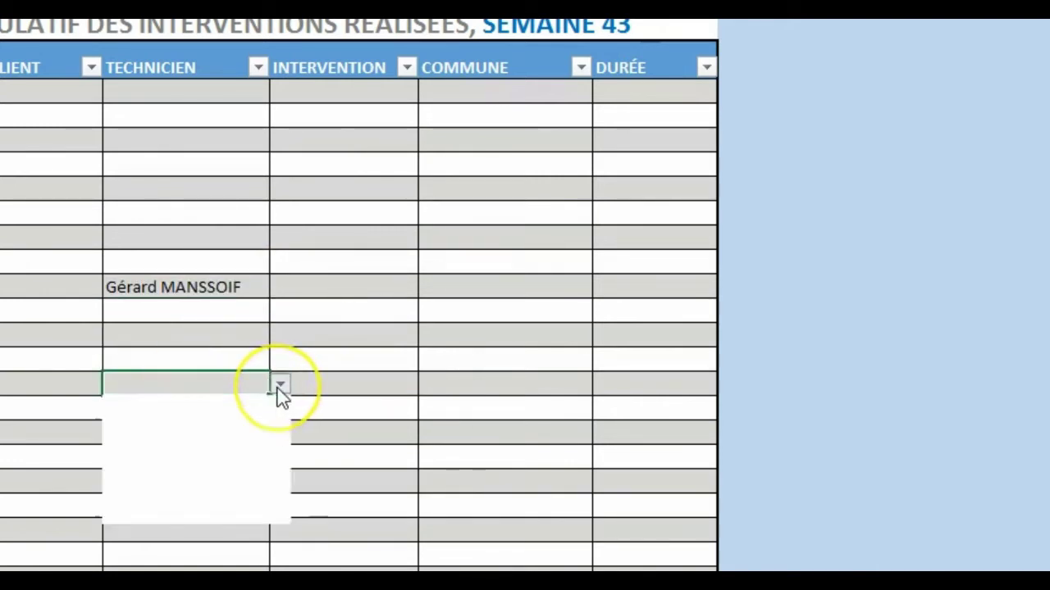
pyautogui.click(201, 483)
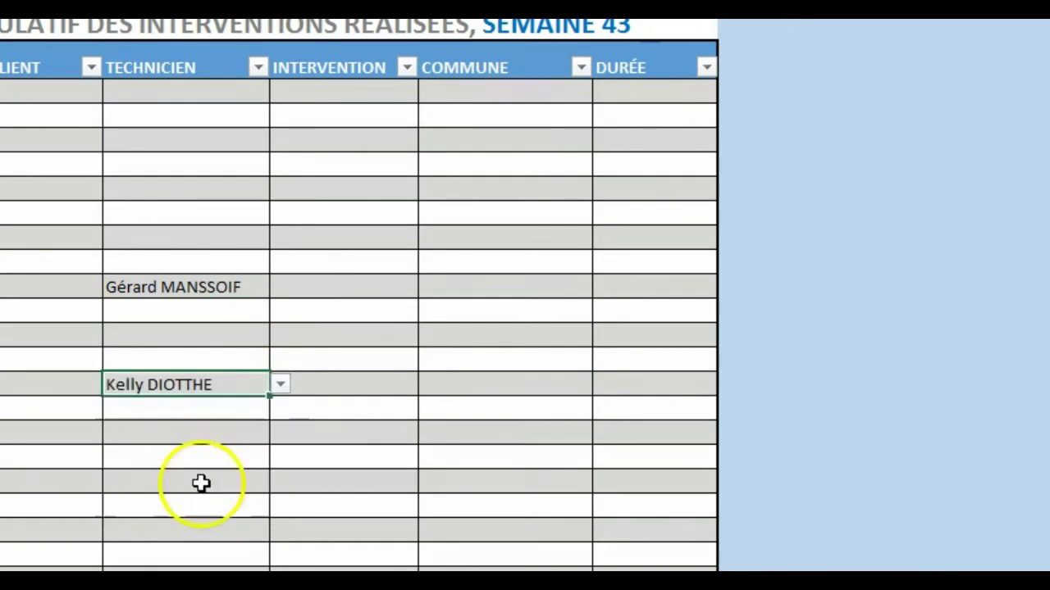
pyautogui.click(242, 484)
pyautogui.click(281, 483)
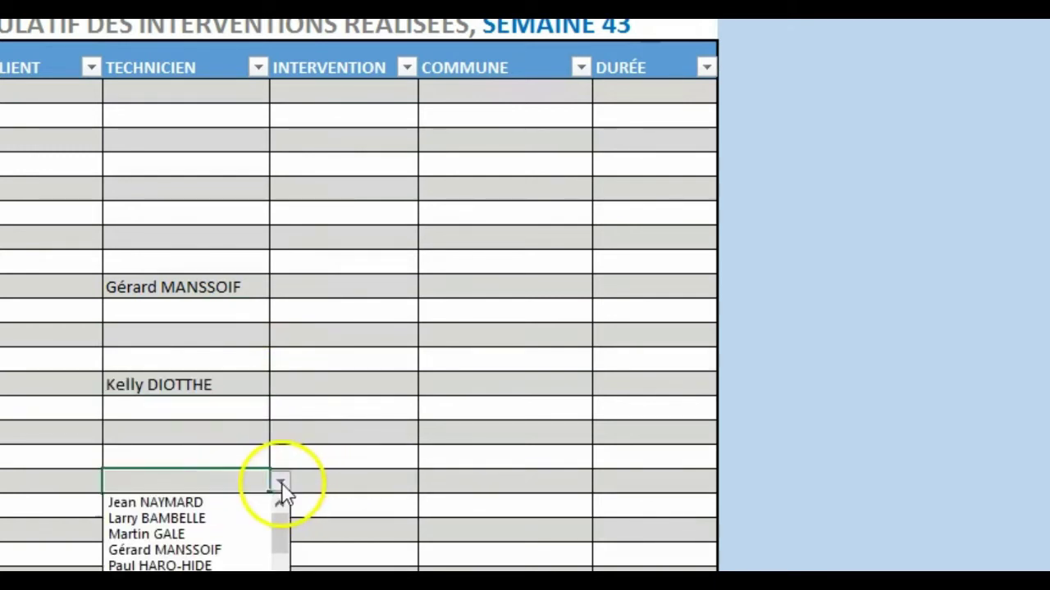
pyautogui.click(190, 535)
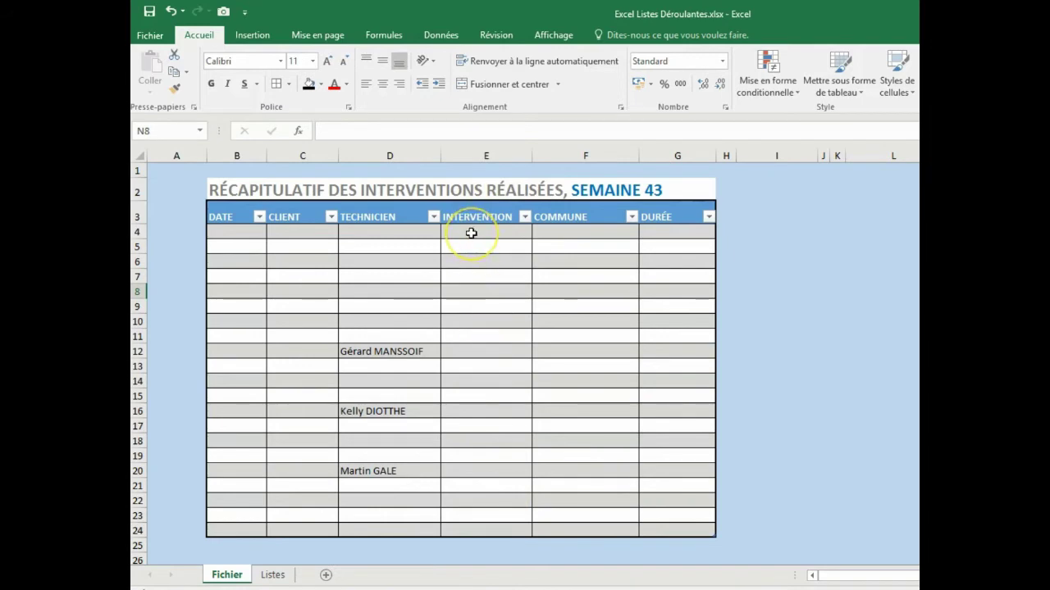
# Step: Apply a Liste validation to INTERVENTION cells E4:E22 with source Listes!$B$3:$B$8
pyautogui.moveTo(472, 234); pyautogui.dragTo(476, 520)
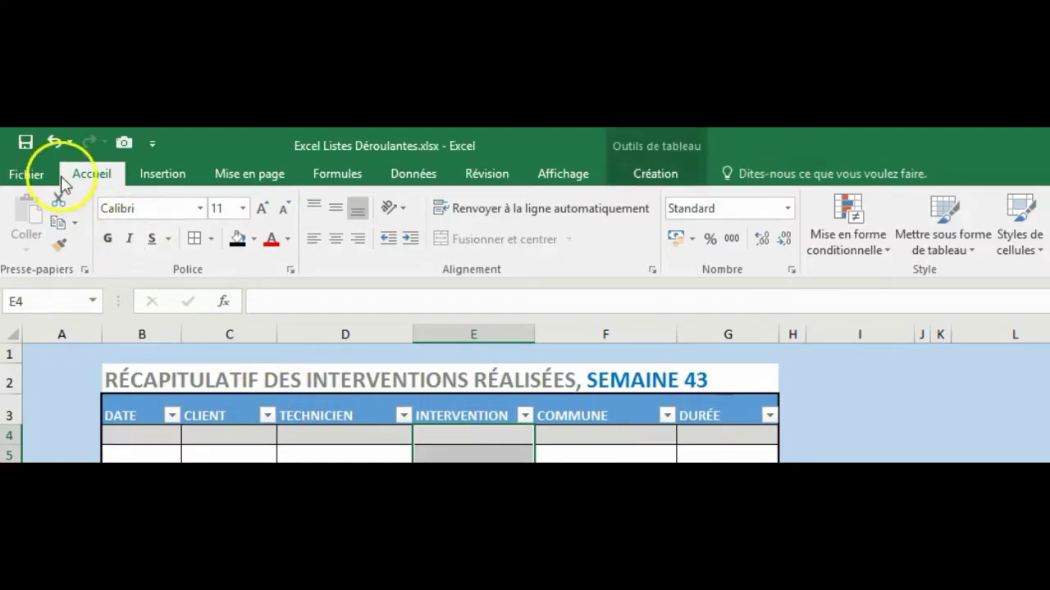
pyautogui.click(407, 176)
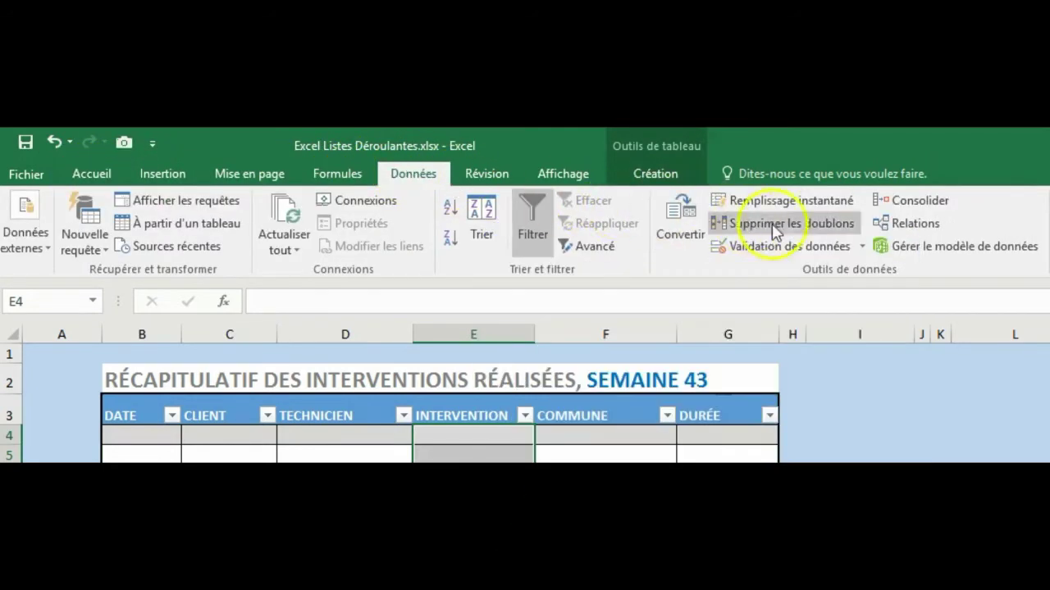
pyautogui.click(864, 247)
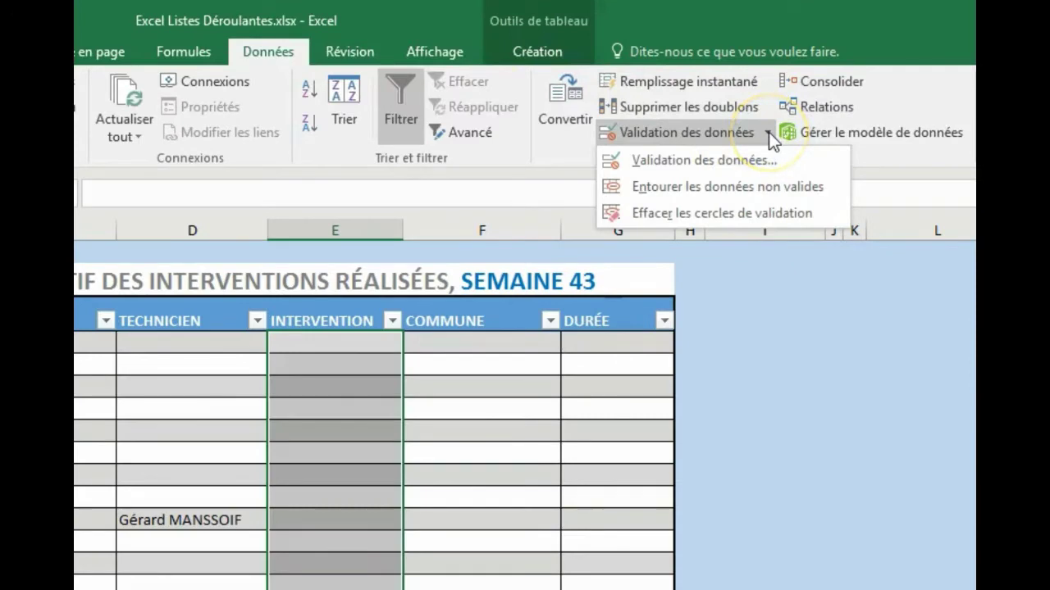
pyautogui.click(764, 160)
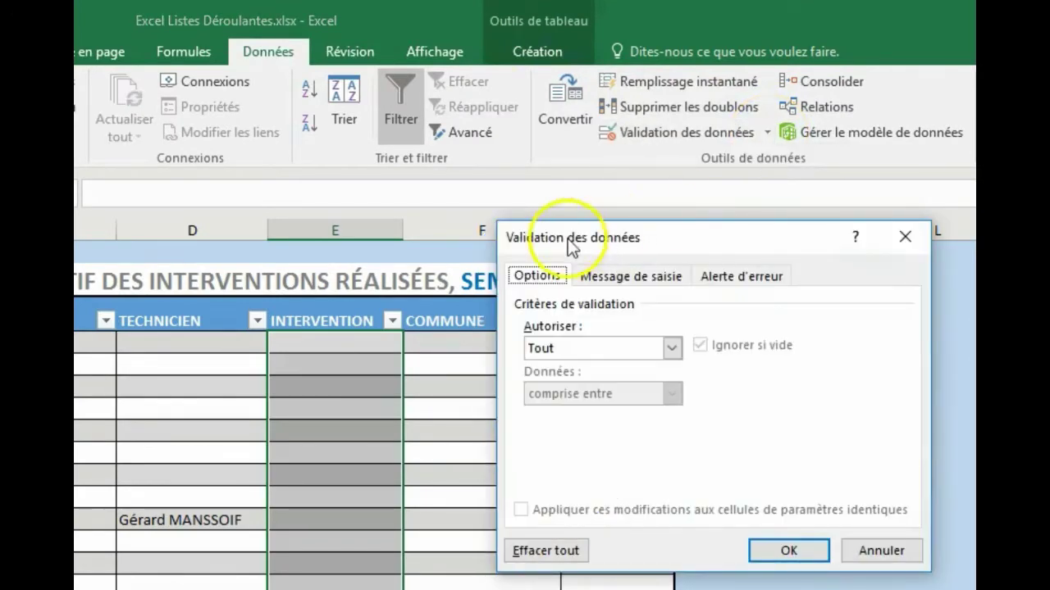
pyautogui.click(670, 351)
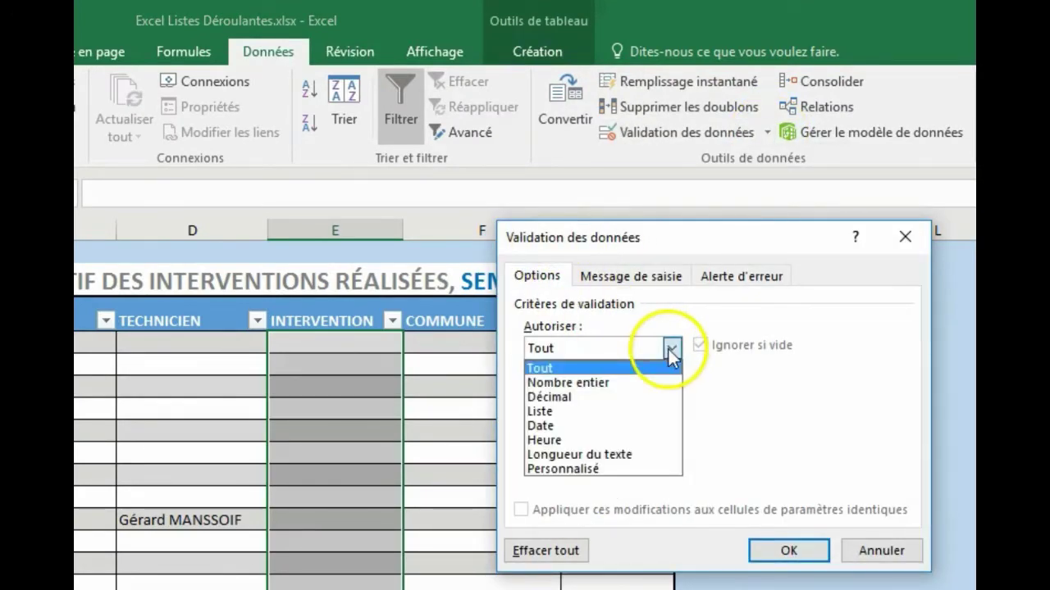
pyautogui.click(593, 417)
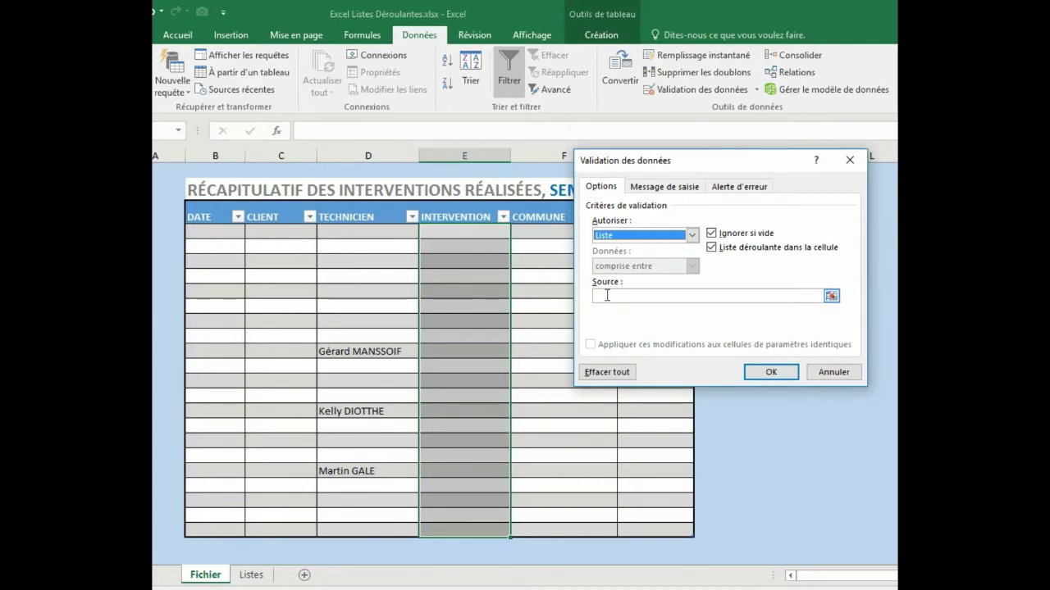
pyautogui.click(607, 295)
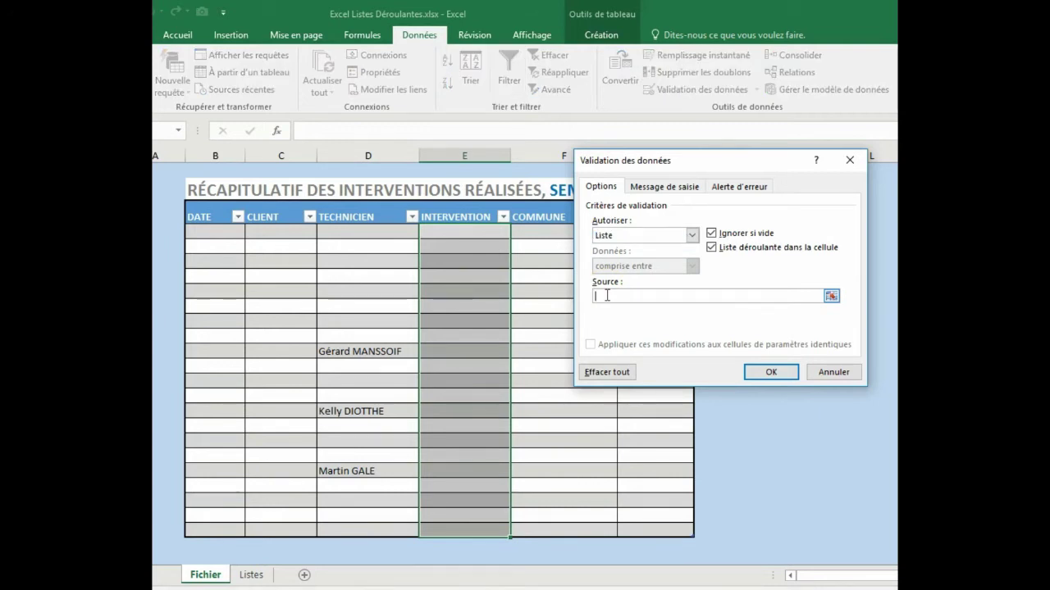
pyautogui.click(264, 573)
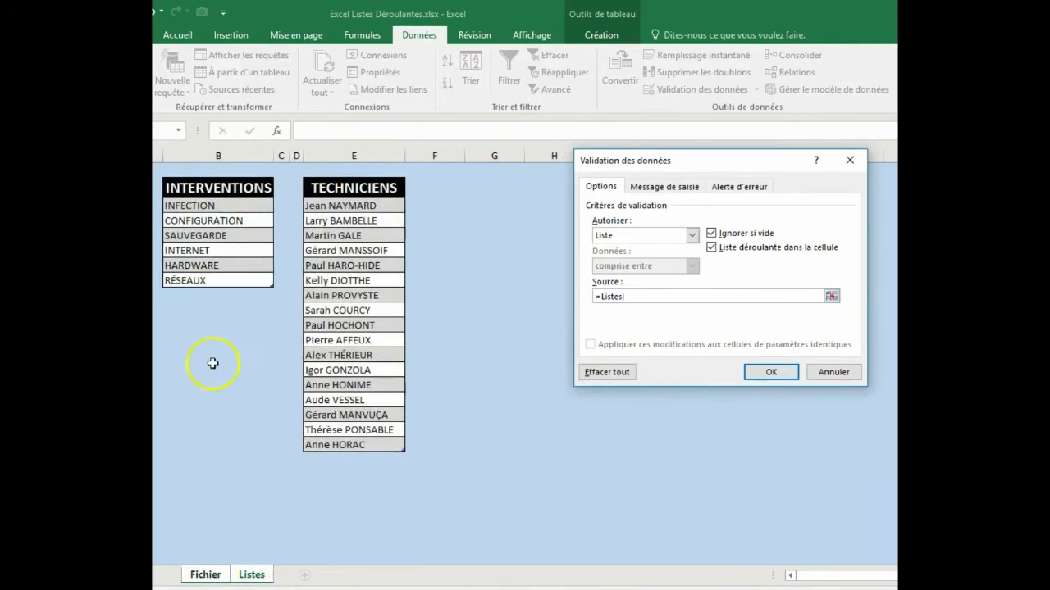
pyautogui.moveTo(182, 205); pyautogui.dragTo(204, 279)
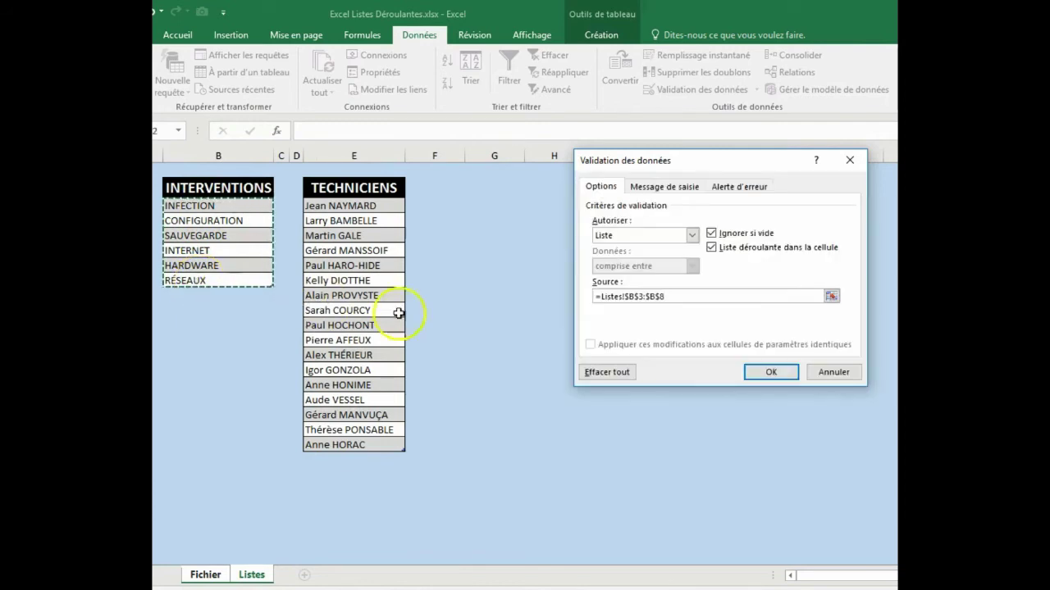
pyautogui.click(766, 376)
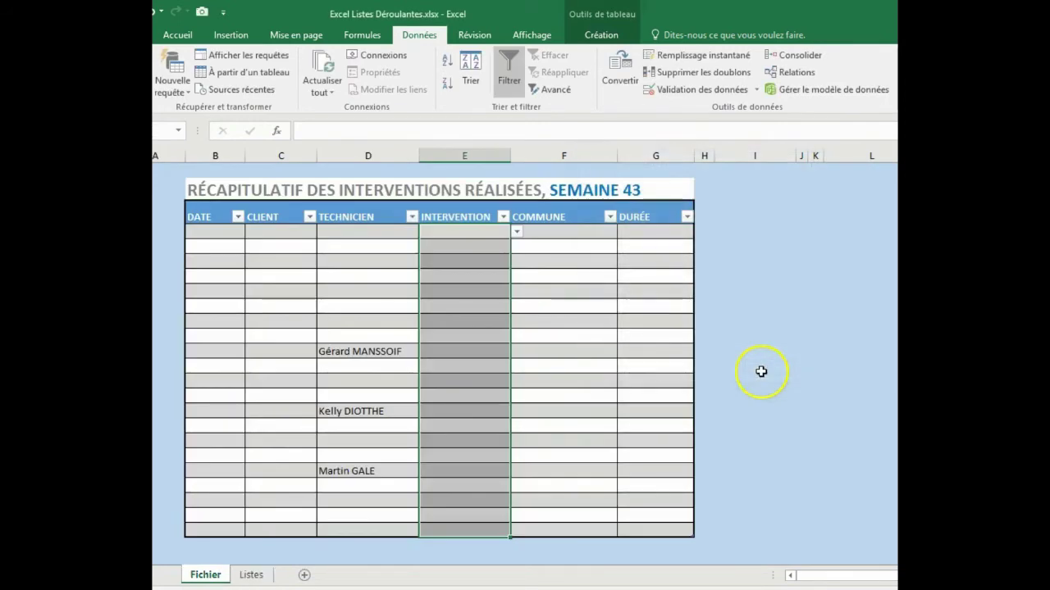
# Step: Test a few INTERVENTION cells, then choose SAUVEGARDE for the first technician's row
pyautogui.click(473, 246)
pyautogui.click(463, 336)
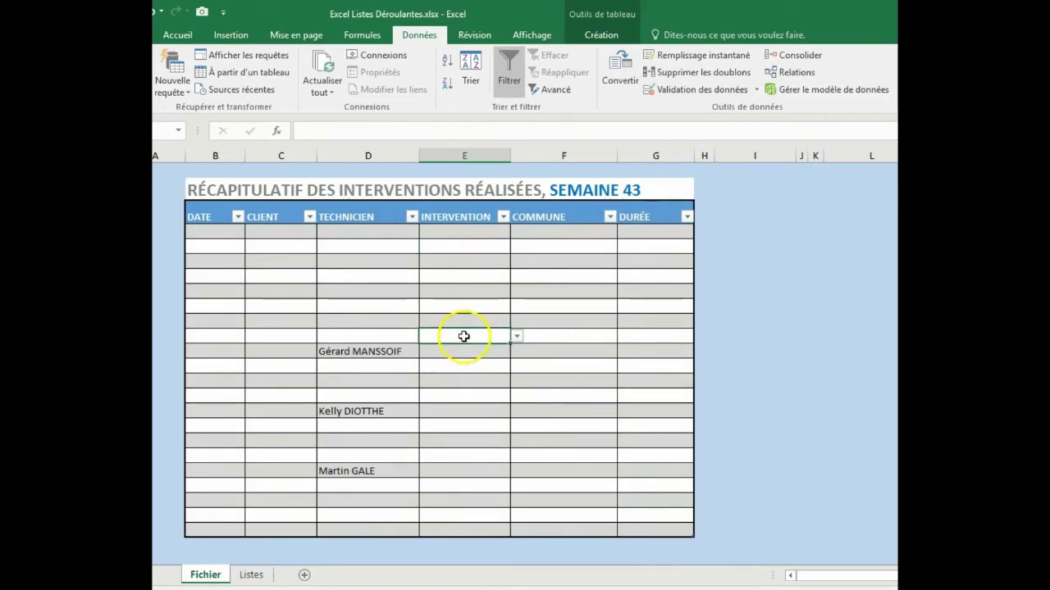
pyautogui.click(462, 380)
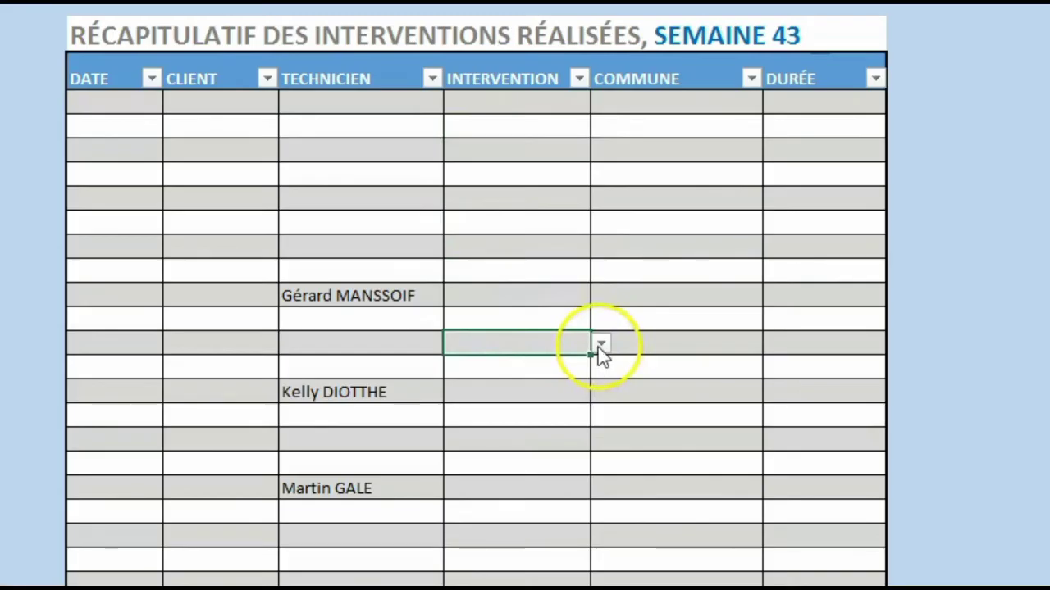
pyautogui.click(515, 384)
pyautogui.click(495, 297)
pyautogui.click(494, 296)
pyautogui.click(602, 296)
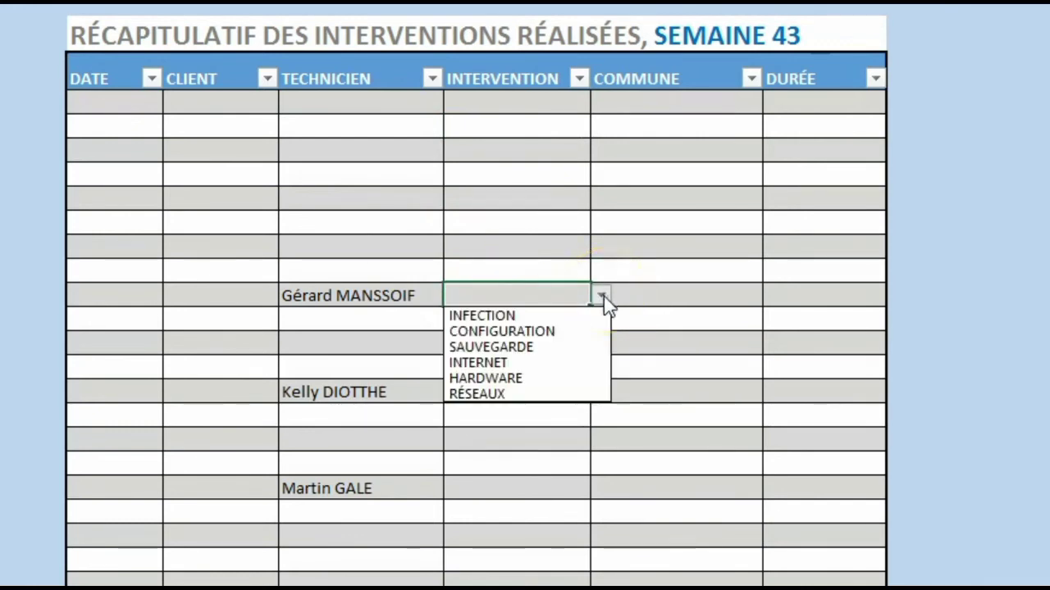
pyautogui.click(543, 349)
# Step: Choose INFECTION from the drop-down for the second technician's row
pyautogui.click(518, 390)
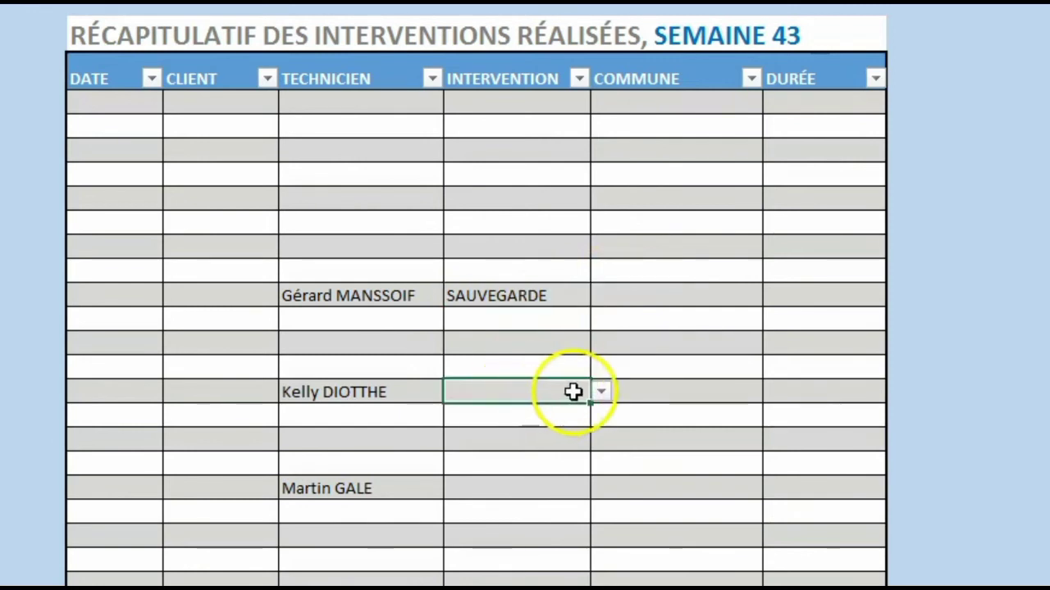
pyautogui.click(599, 393)
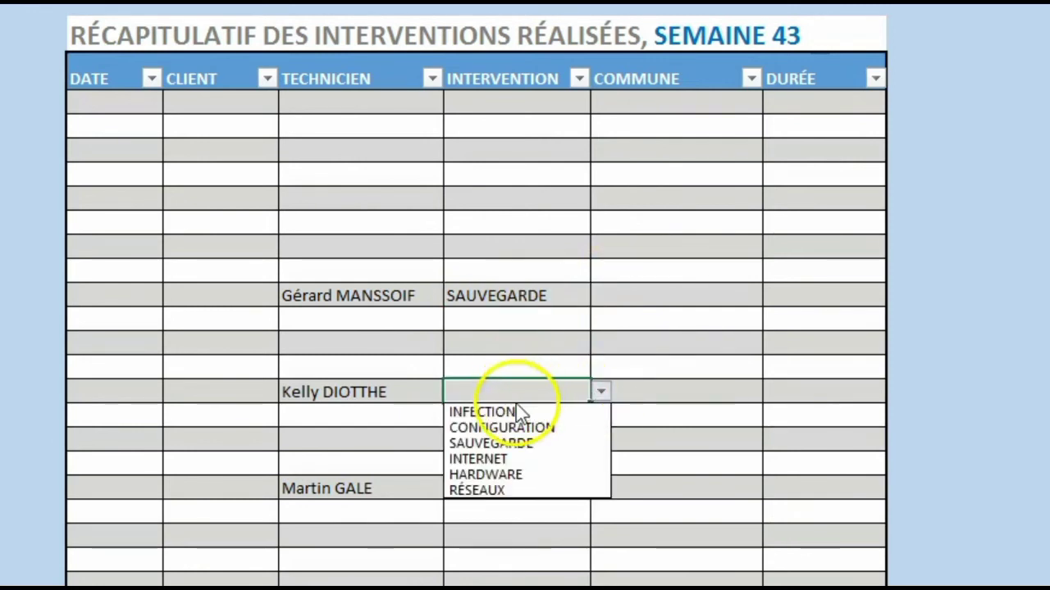
pyautogui.press('Escape')
pyautogui.click(600, 393)
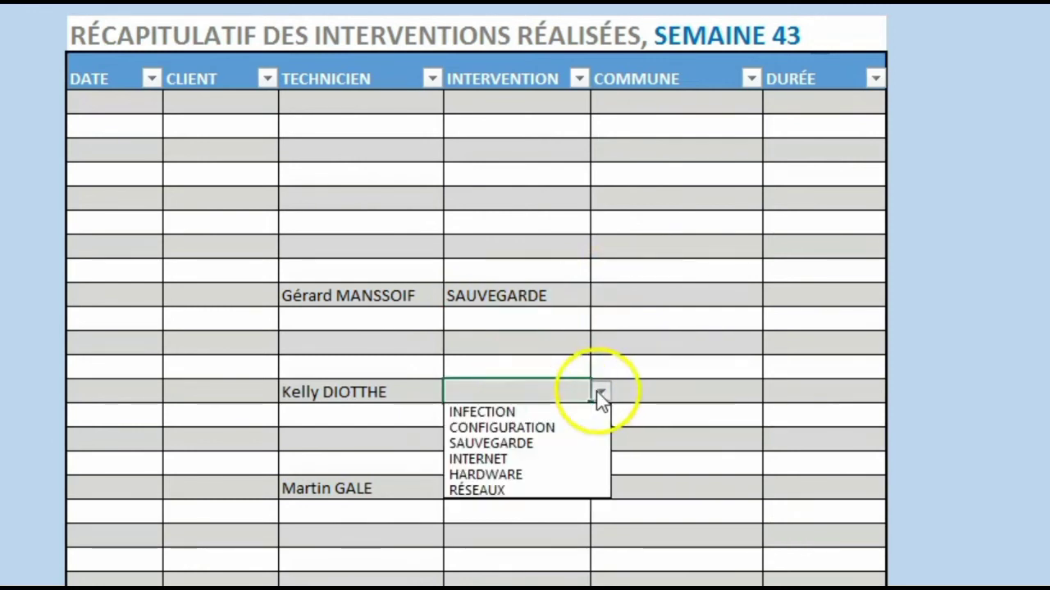
pyautogui.click(524, 411)
# Step: Set the third technician's intervention to RÉSEAUX, replacing an initial HARDWARE pick
pyautogui.click(500, 485)
pyautogui.click(600, 490)
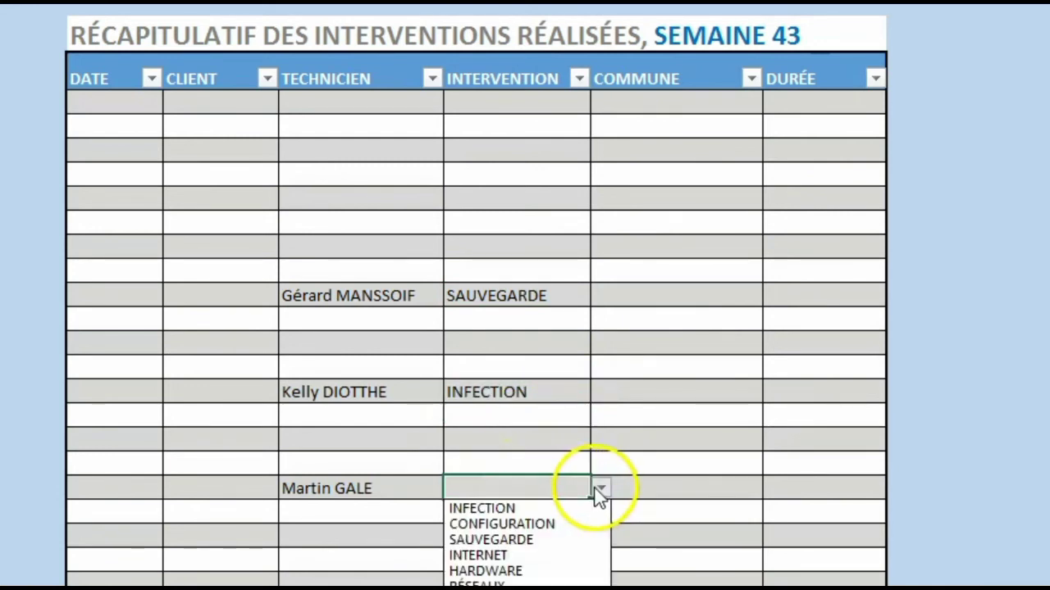
pyautogui.click(512, 570)
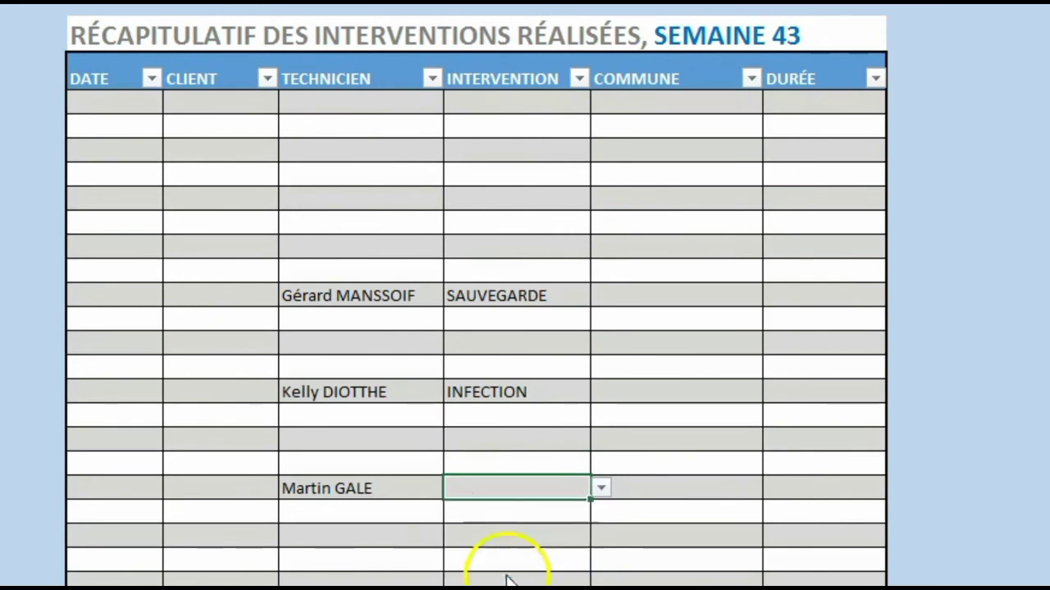
pyautogui.click(599, 490)
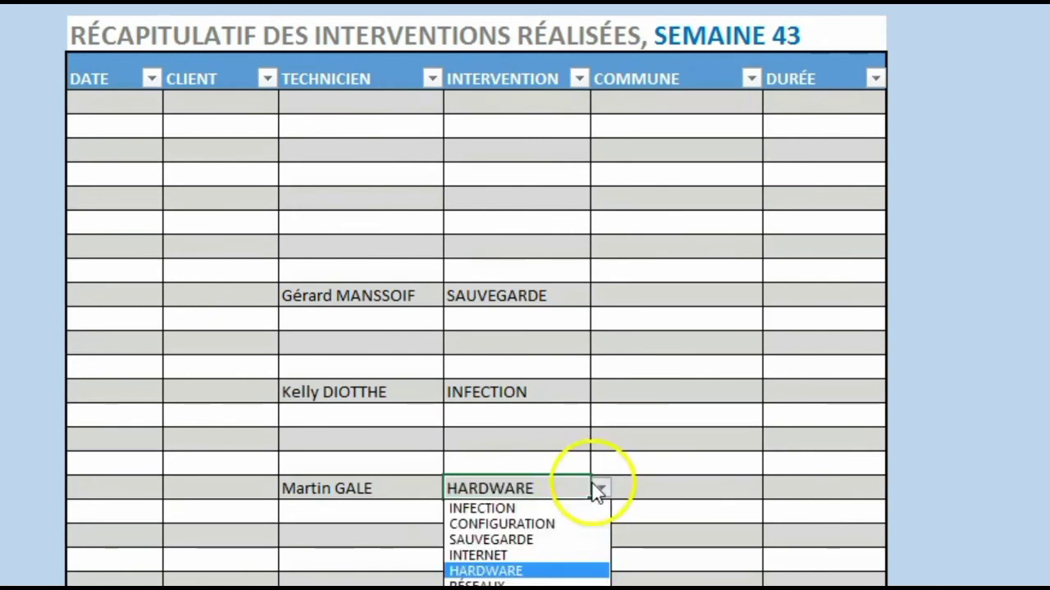
pyautogui.click(496, 584)
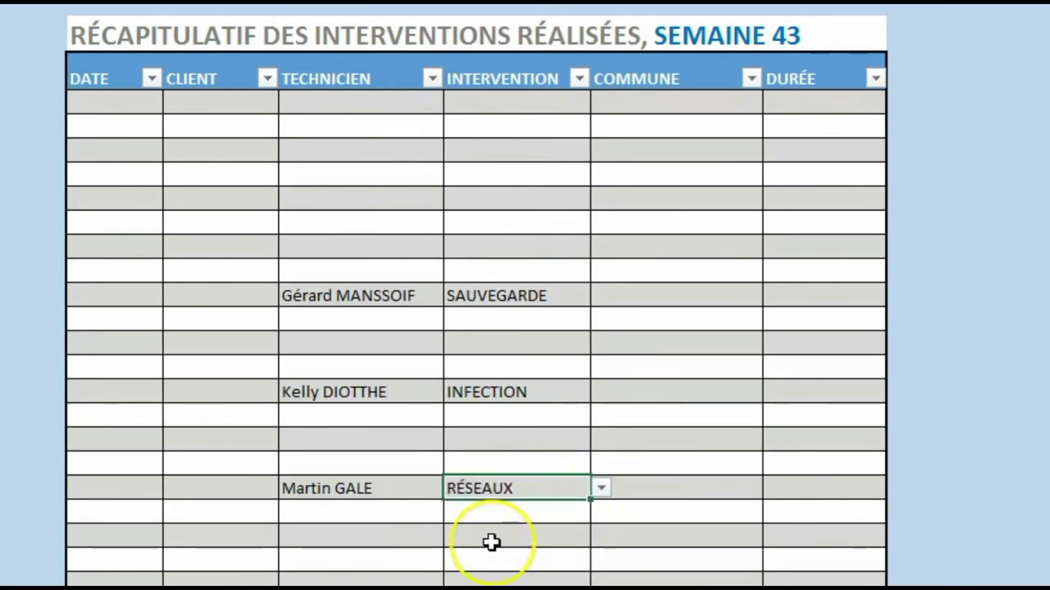